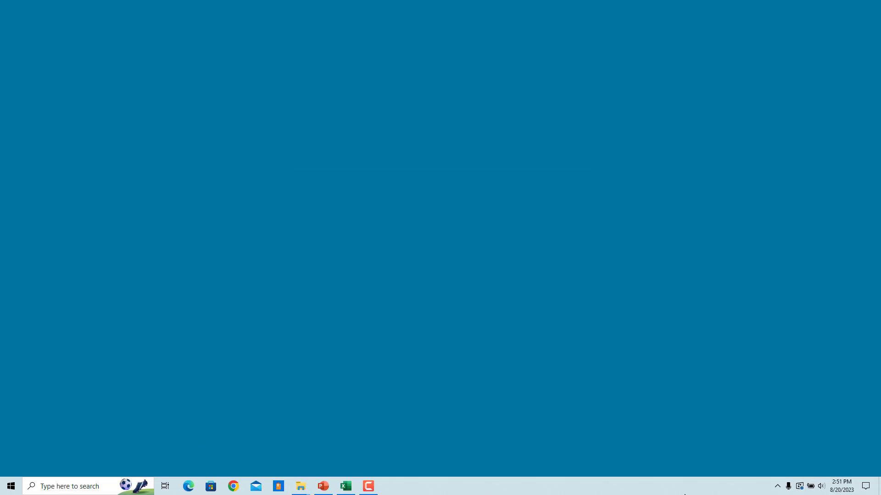
- Launch Excel from Windows search, create a blank workbook, and show the Insert ribbon
click(60, 486)
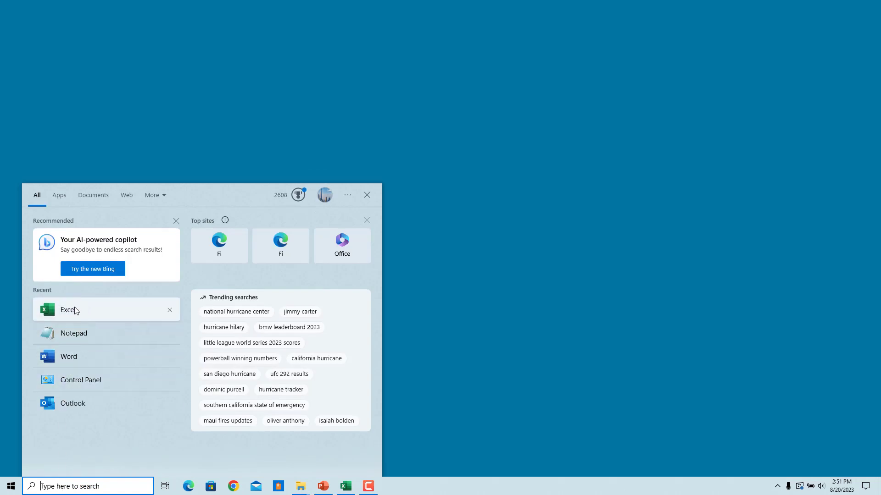
click(75, 310)
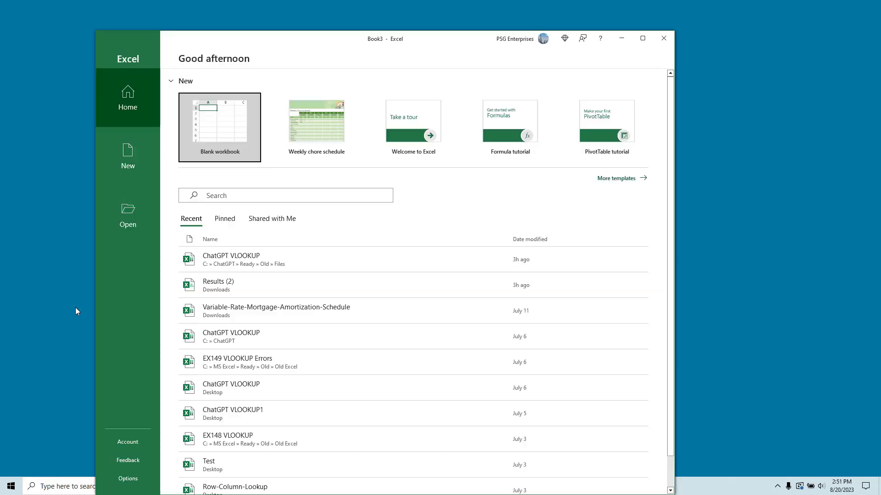
click(217, 136)
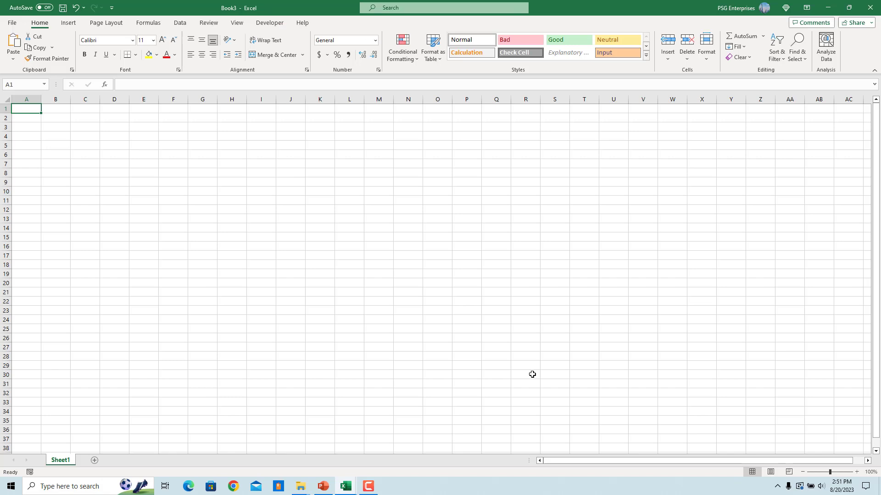
click(68, 24)
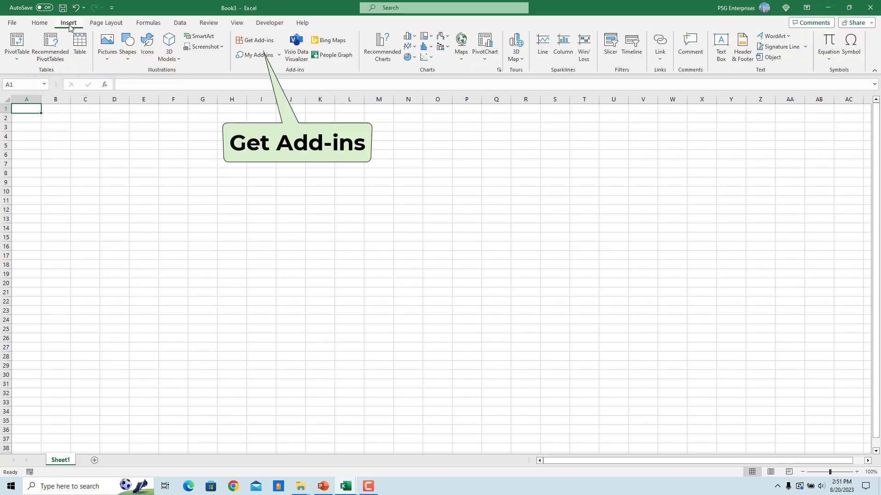
- Search the Office add-in store for Ghostwriter and add it, accepting the license terms
click(257, 40)
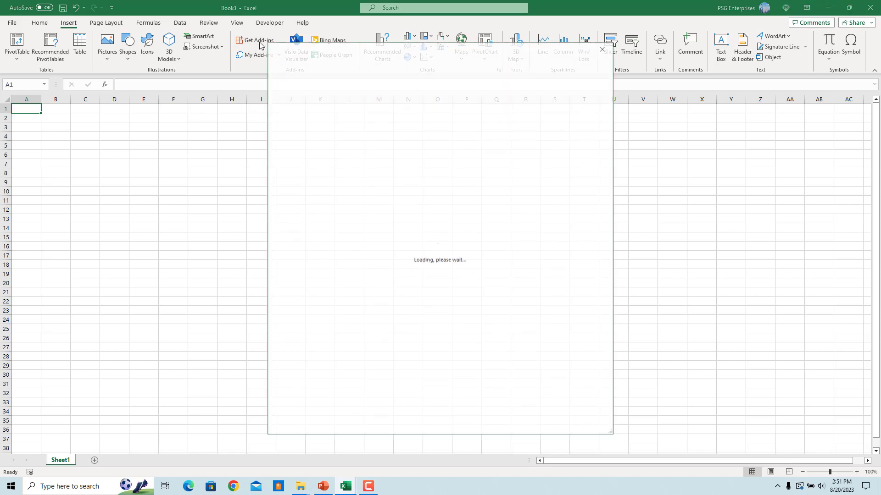
text(Gho)
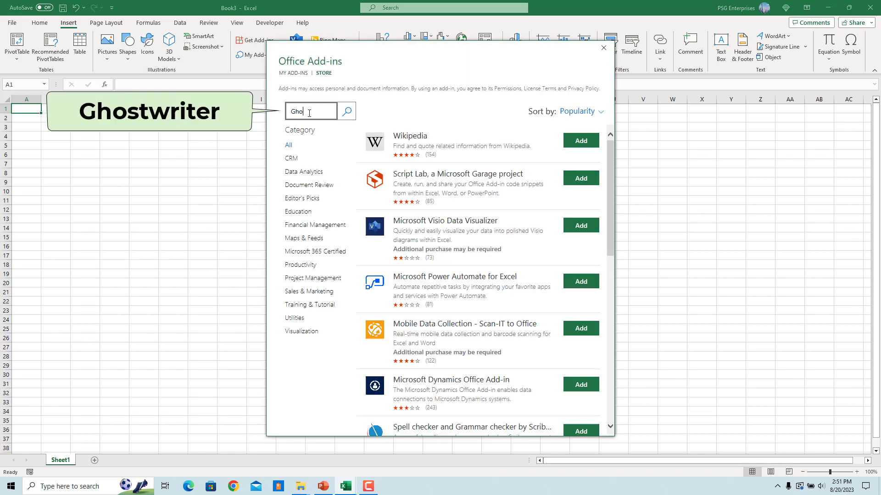
text(stwriter)
click(346, 121)
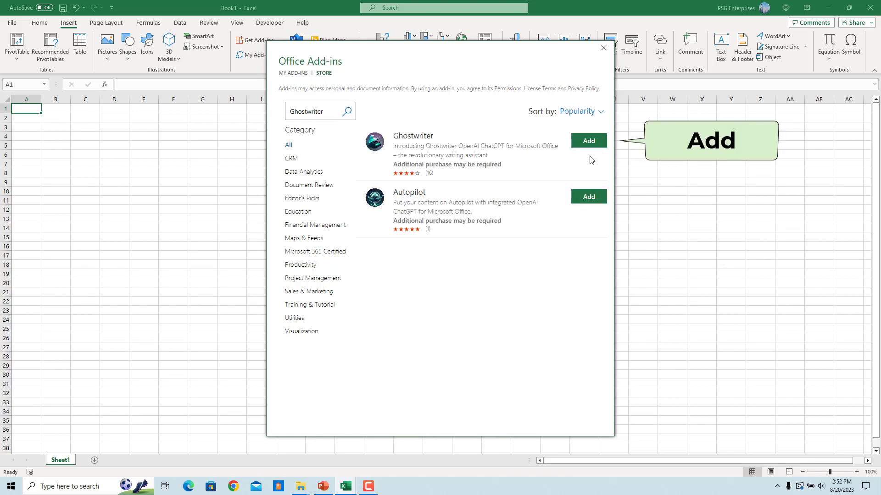
click(591, 142)
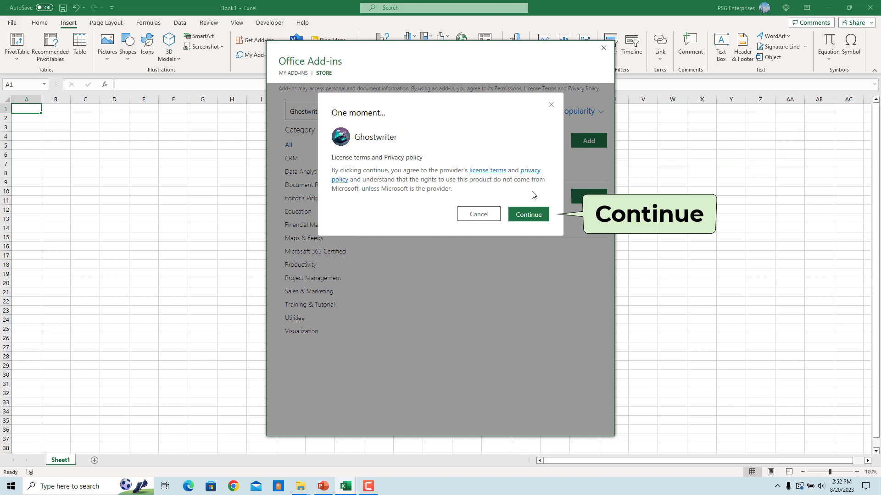
click(528, 215)
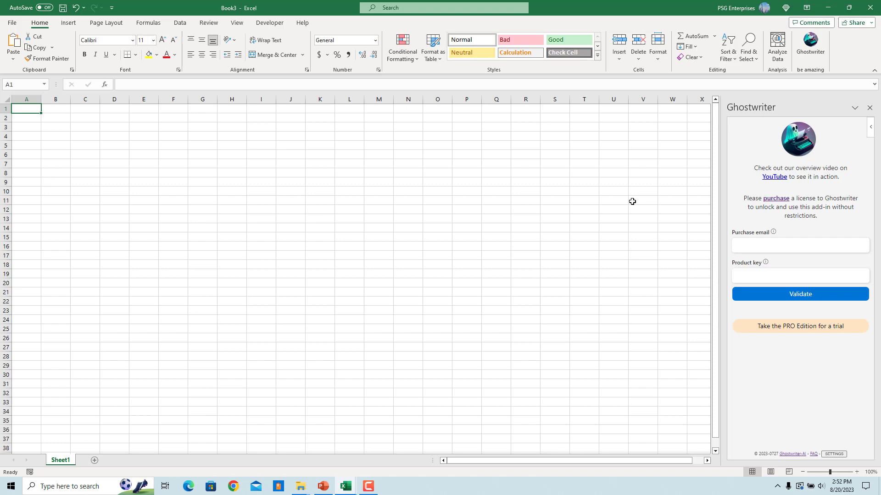
- Open the Ghostwriter purchase site, review the Excel Edition pricing, then close the browser
click(775, 199)
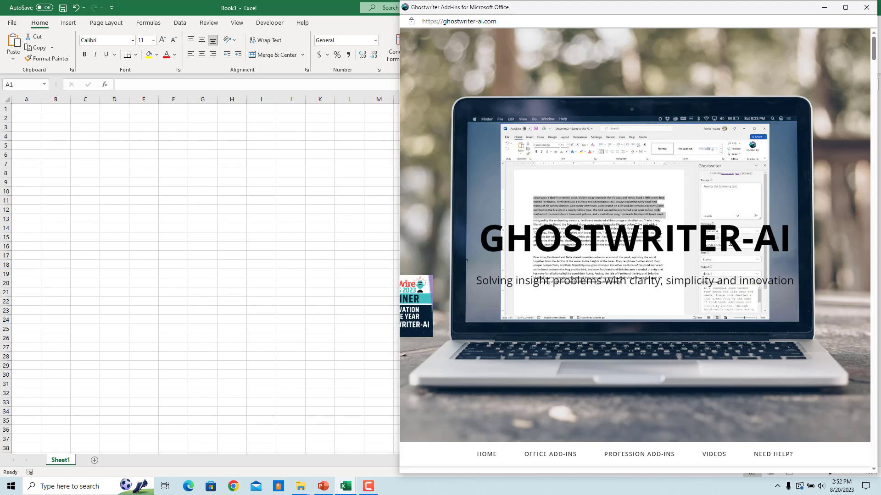
scroll(730, 243, down, 15)
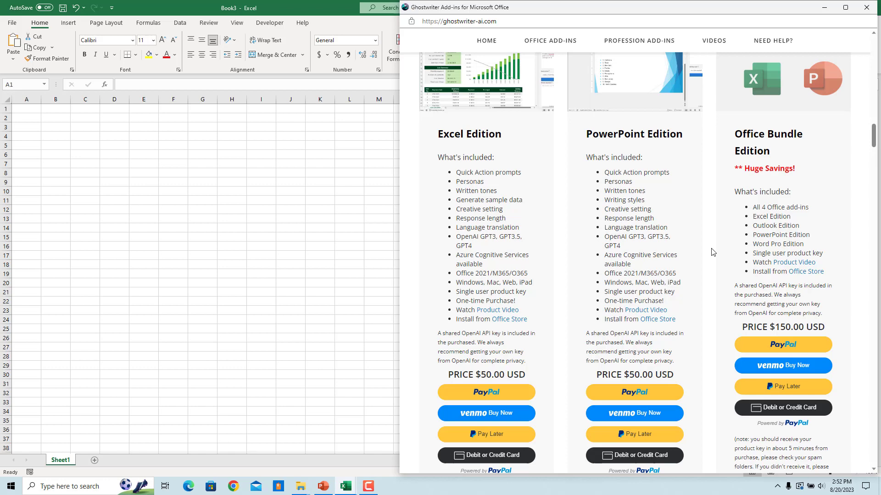
click(866, 7)
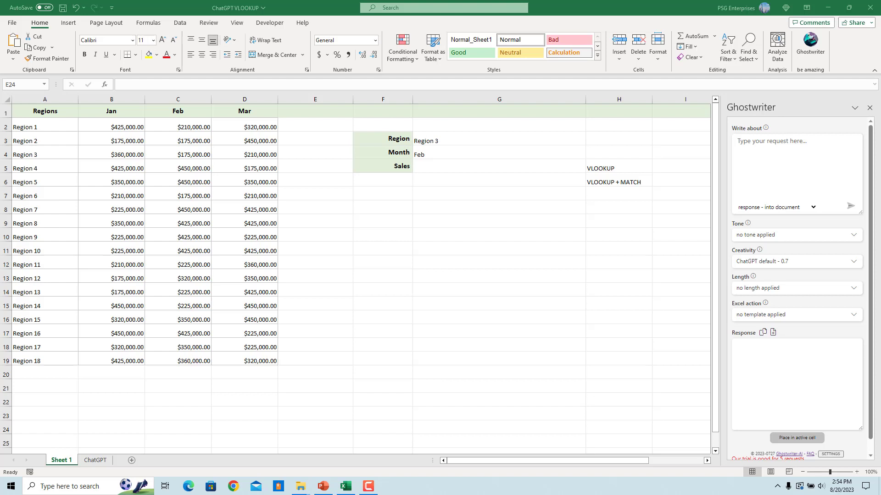
- Get Ghostwriter's VLOOKUP formula into G5 and confirm it returns $175,000.00 for Region 3
click(773, 176)
text(Generate an Excel Formula using VLOOKUP to lookup for the exact value in G3 in the range A2:D19 absolute reference and return the value in Column 3)
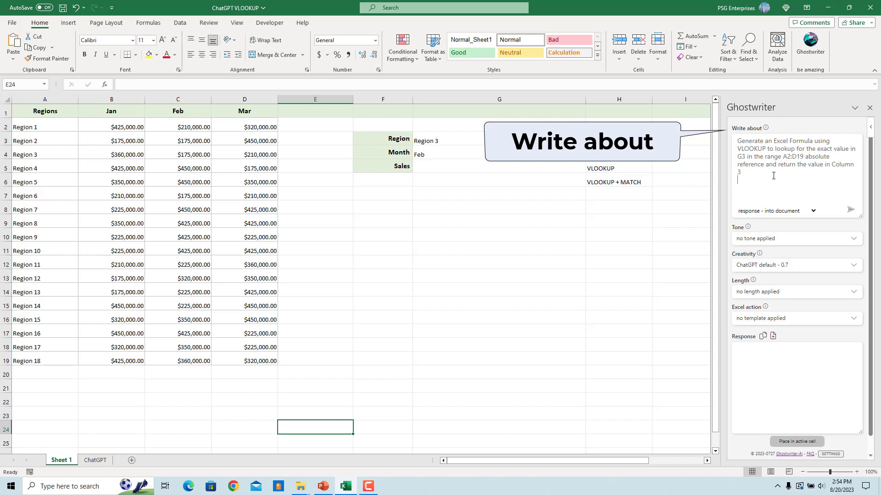
click(850, 212)
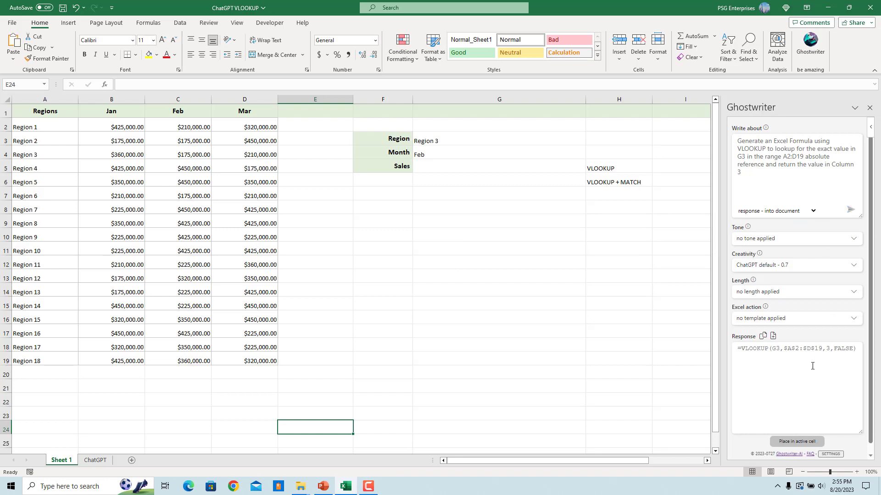
click(423, 167)
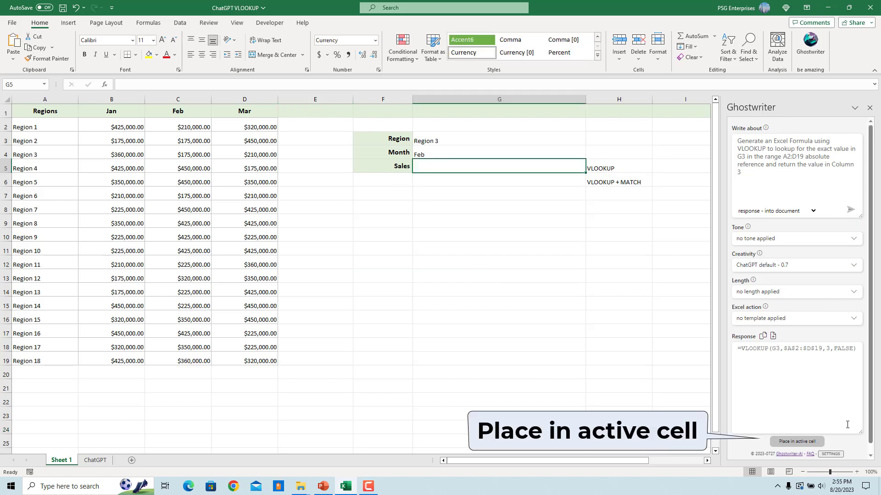
click(796, 442)
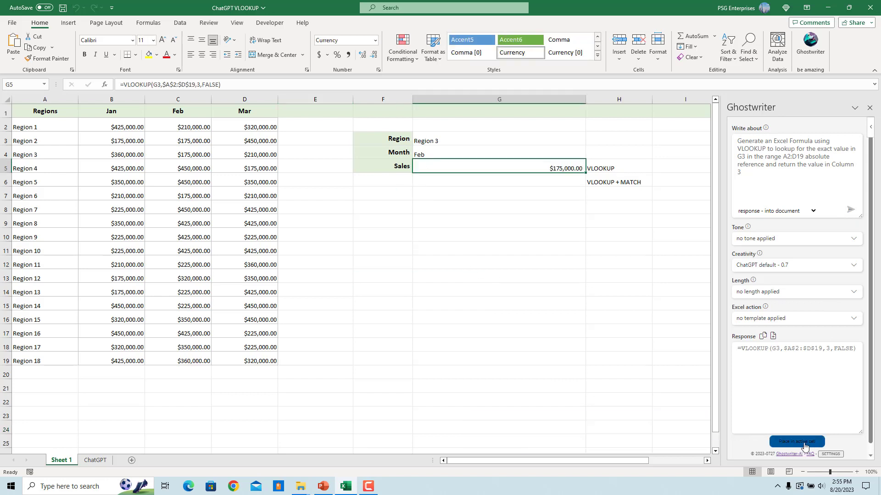
double_click(555, 161)
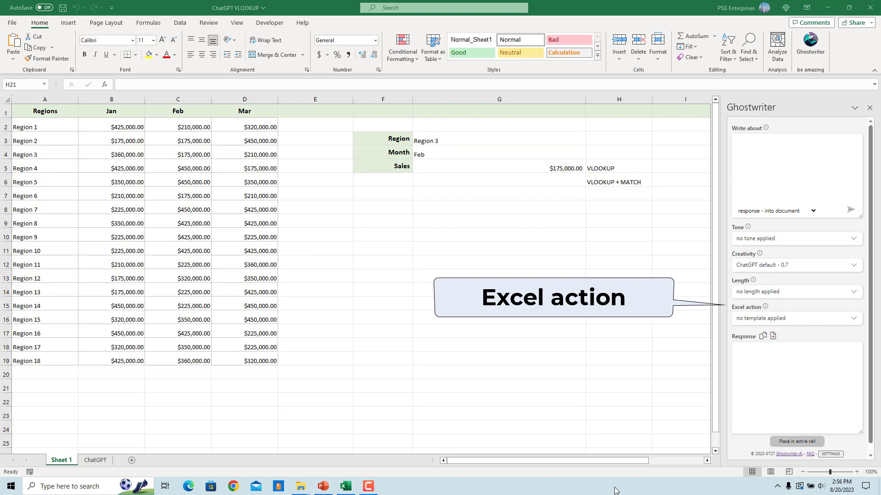
- Check the Excel action template list and close it without choosing a template
click(773, 319)
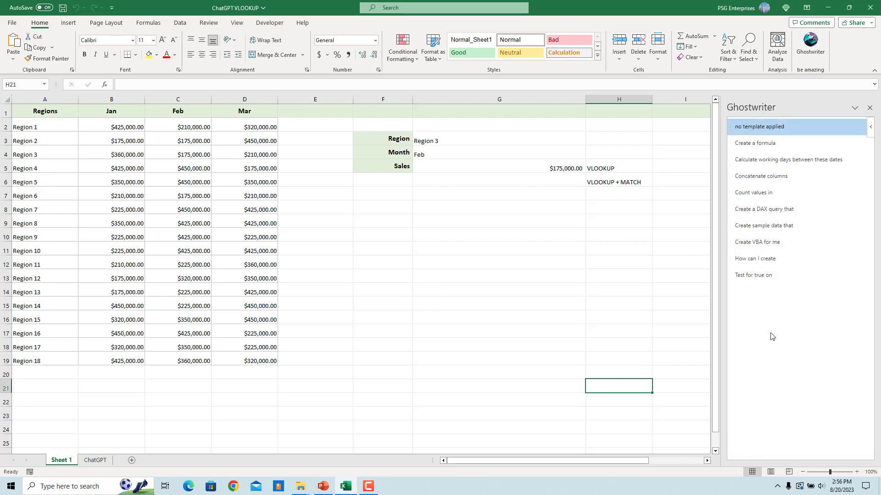
click(770, 360)
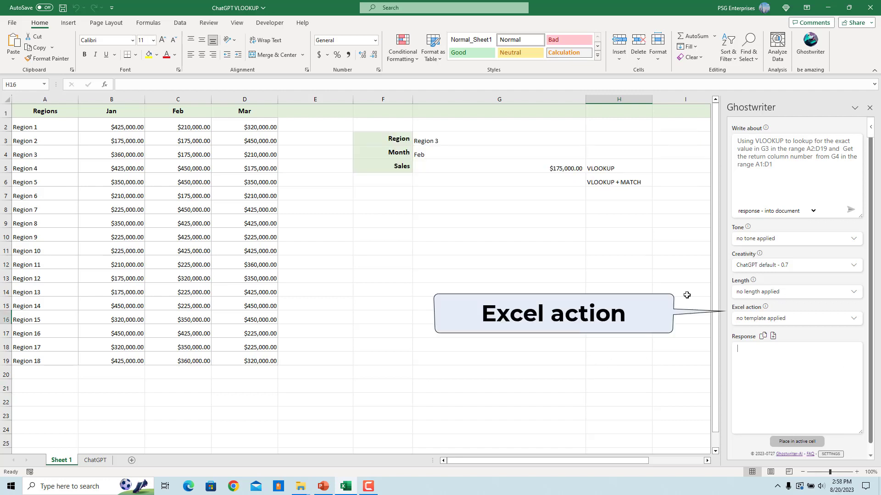
- Generate the VLOOKUP + MATCH formula with 'Create a formula' and paste it into G6
click(802, 321)
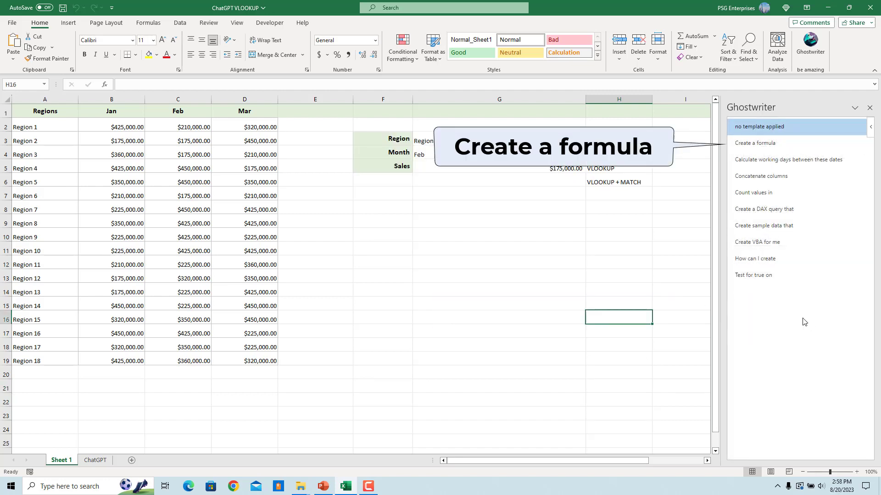
click(756, 145)
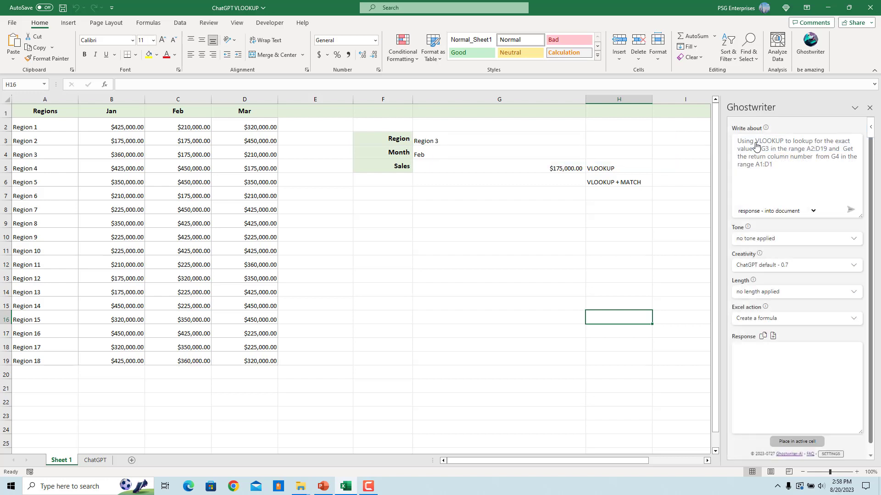
click(850, 212)
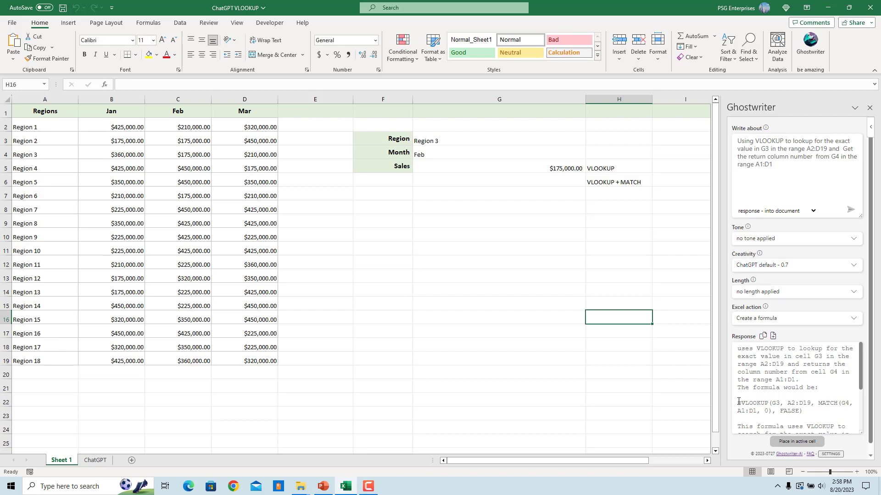
drag(737, 403, 805, 411)
key(ctrl+c)
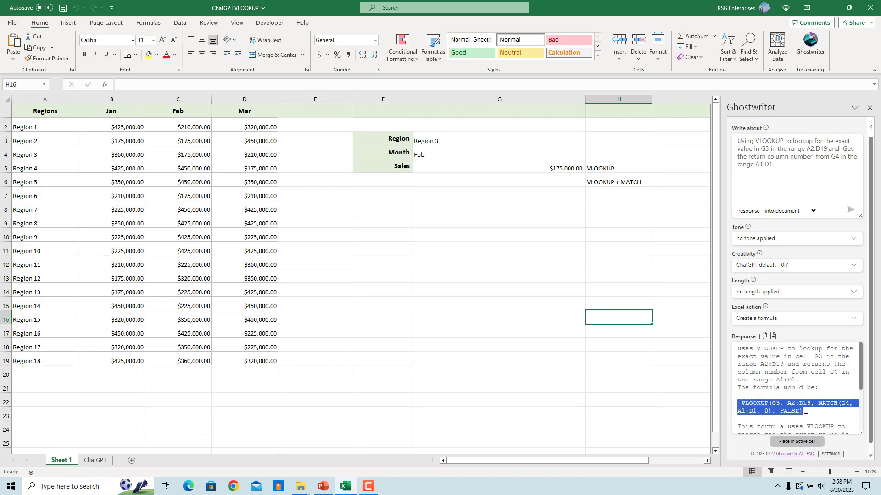
double_click(455, 180)
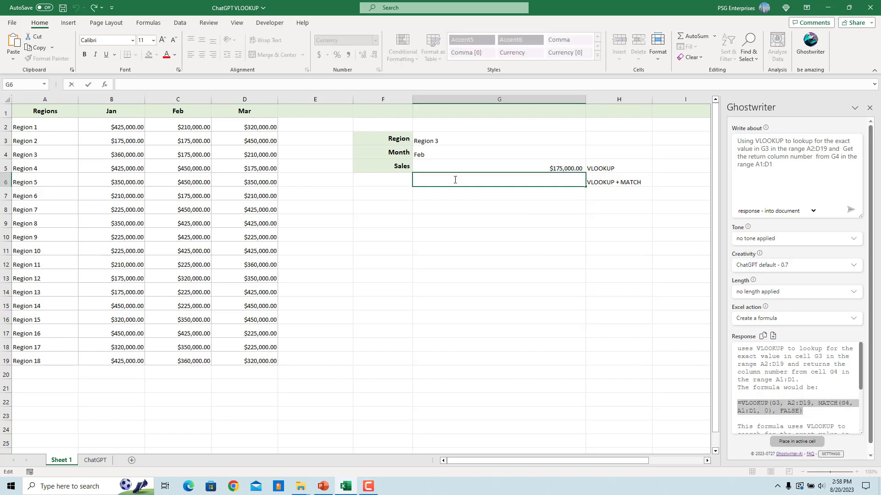
key(ctrl+v)
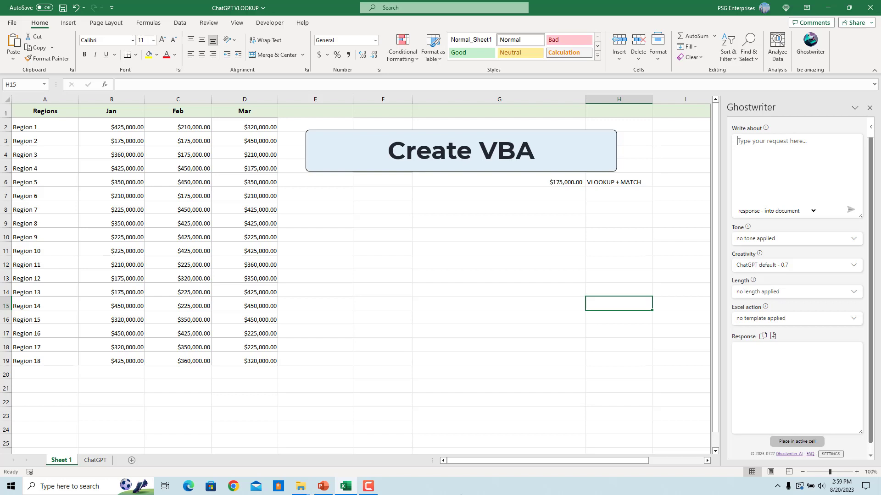
- Request 'Loop Through Range of Cells' code using the 'Create VBA for me' action
text(Loop Through Range of Cells)
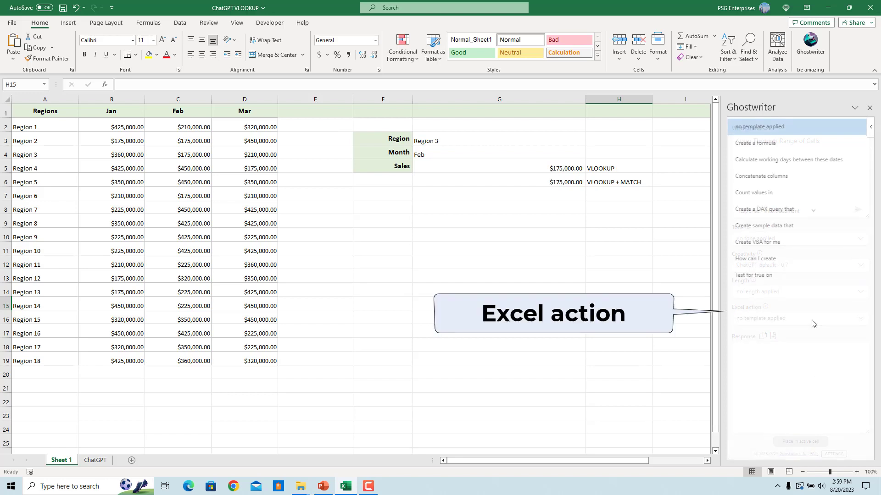
click(761, 242)
click(849, 212)
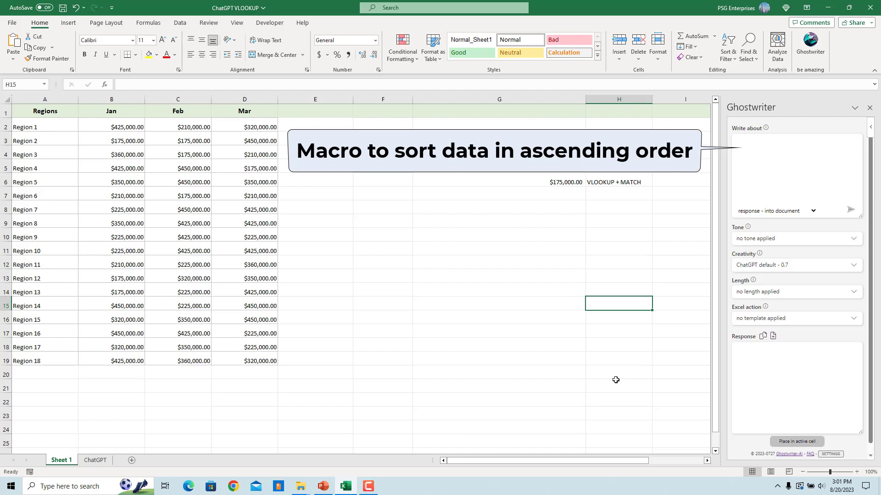
- Ask 'Macro to Sort data in ascending order' using the 'How can I create' action
text(Macro to Sort data in ascending order)
click(845, 319)
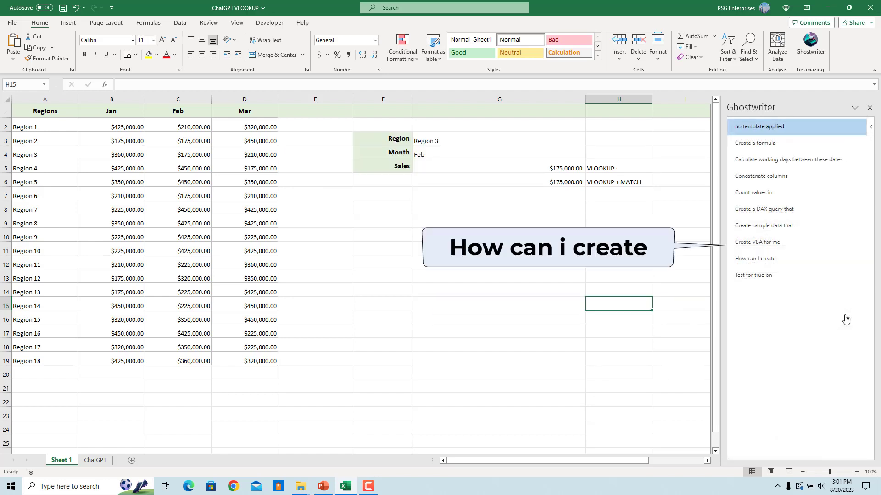
click(759, 259)
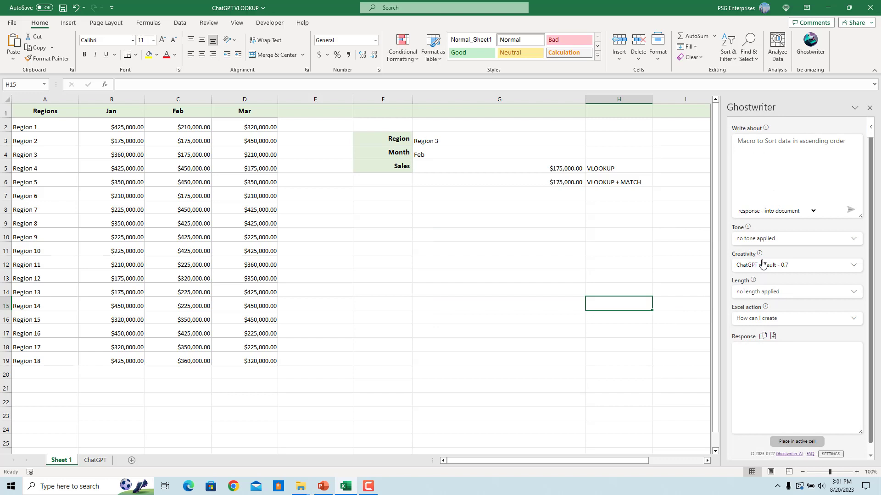
click(851, 212)
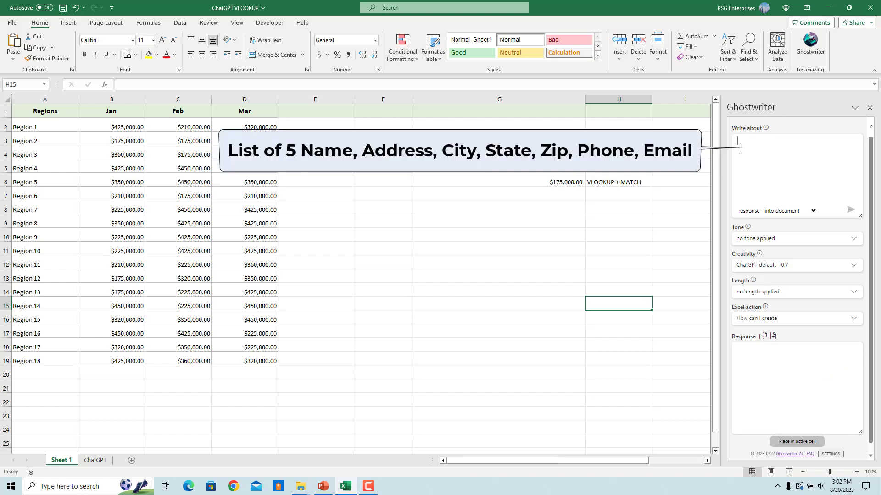
- Request a five-contact sample list using the 'Create sample data that' action
text(List of 5  Name, Address, City, State, Zip, Phone, Email)
click(803, 323)
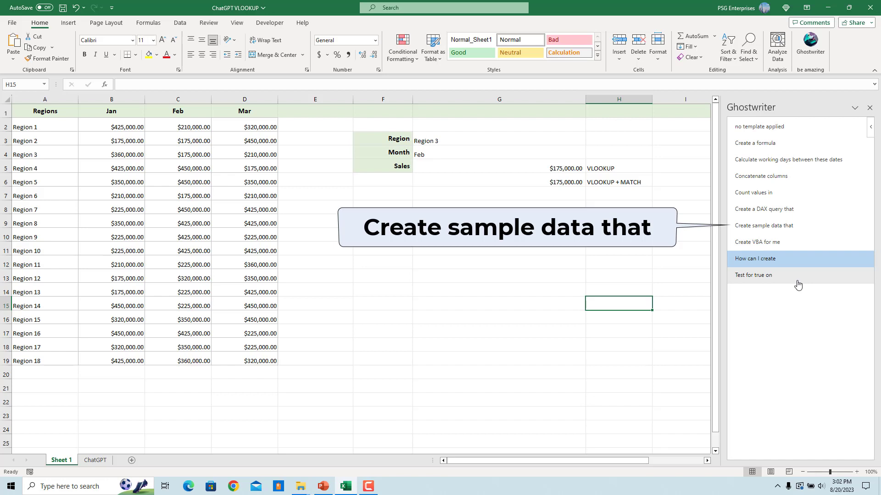
click(780, 226)
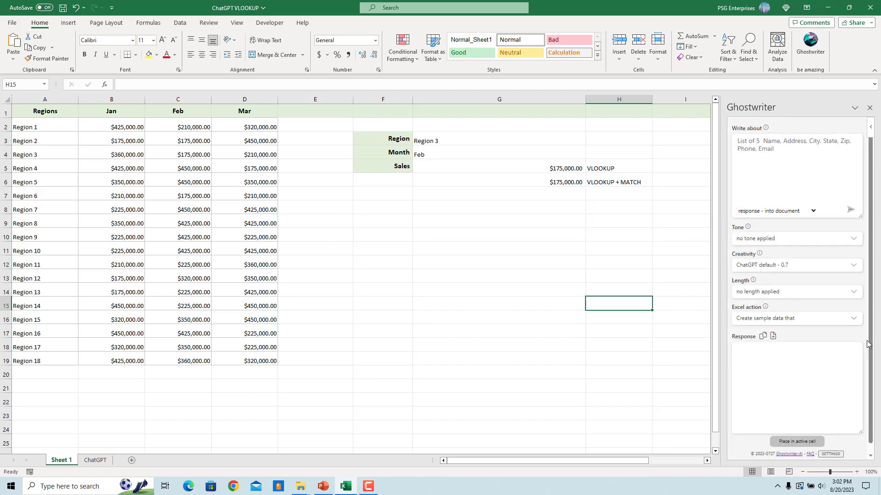
click(851, 212)
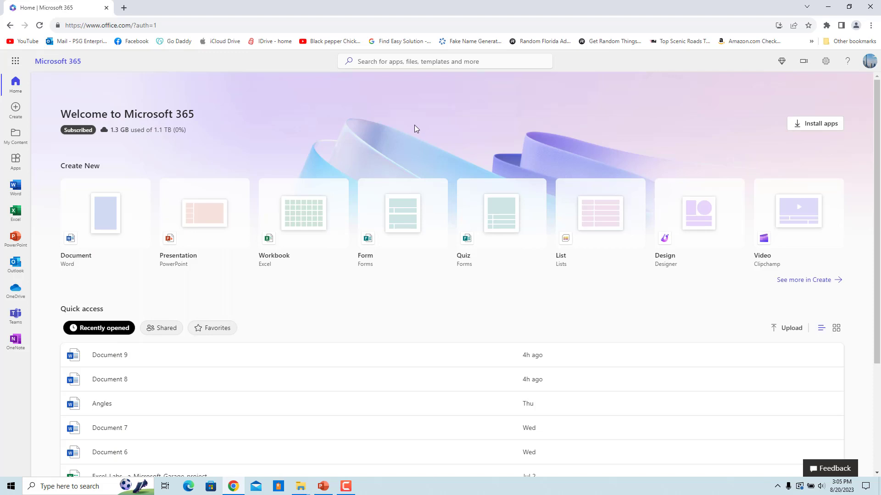
- Create a blank workbook in Excel Online and open the full Office add-ins store
click(307, 222)
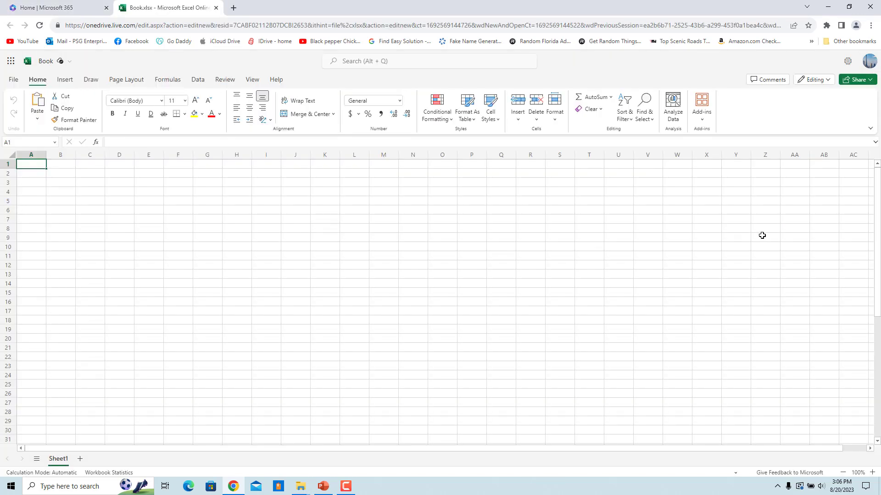
click(700, 110)
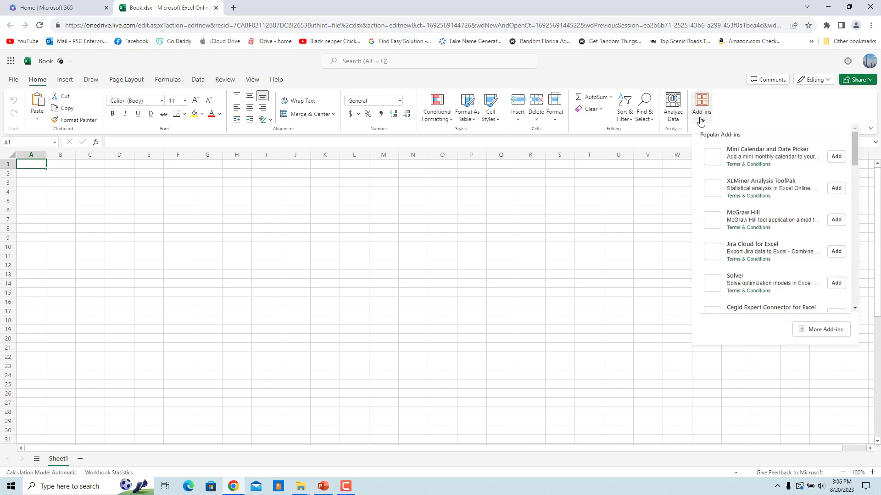
click(826, 331)
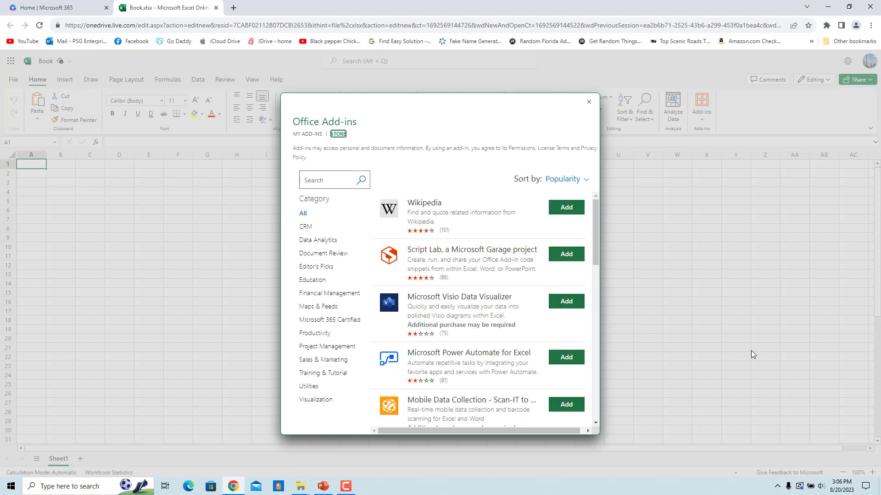
- Find Ghostwriter in the store, add it, and accept the license terms
click(326, 180)
text(Ghostwriter)
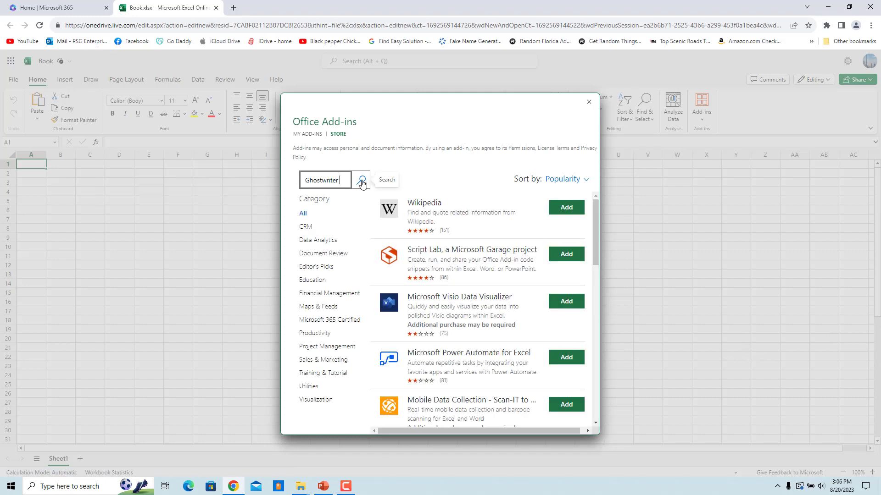
click(362, 182)
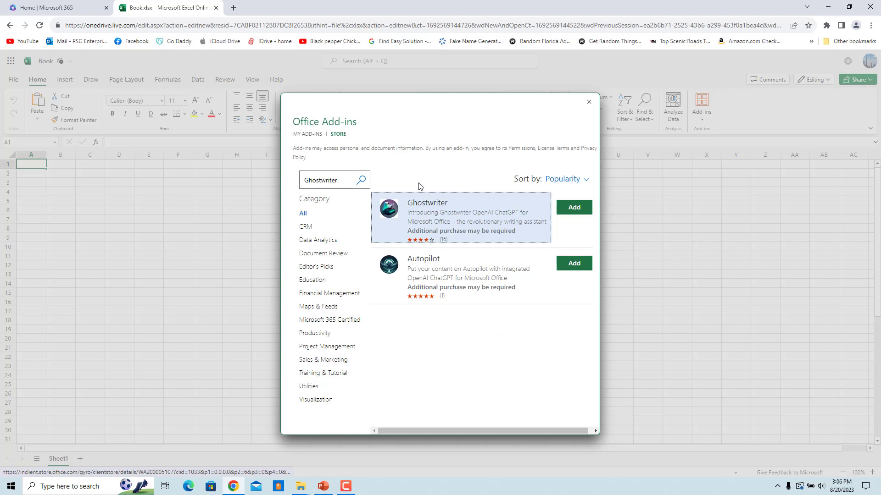
click(579, 214)
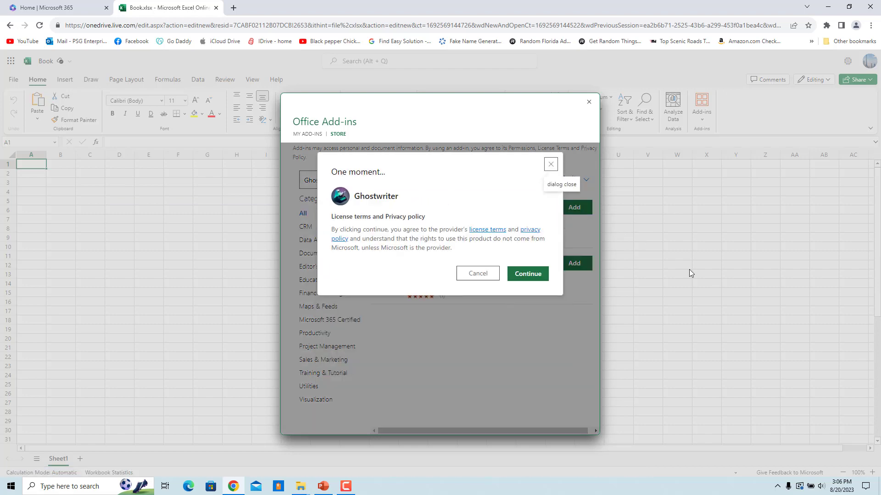
click(527, 274)
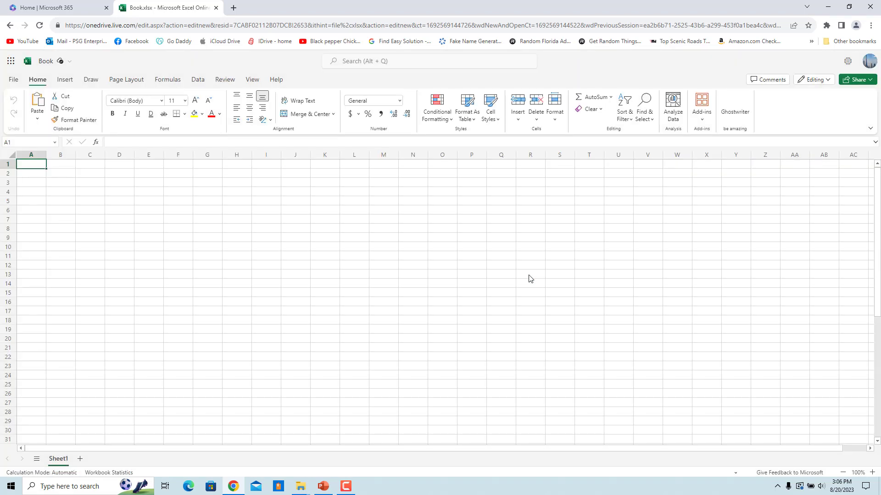